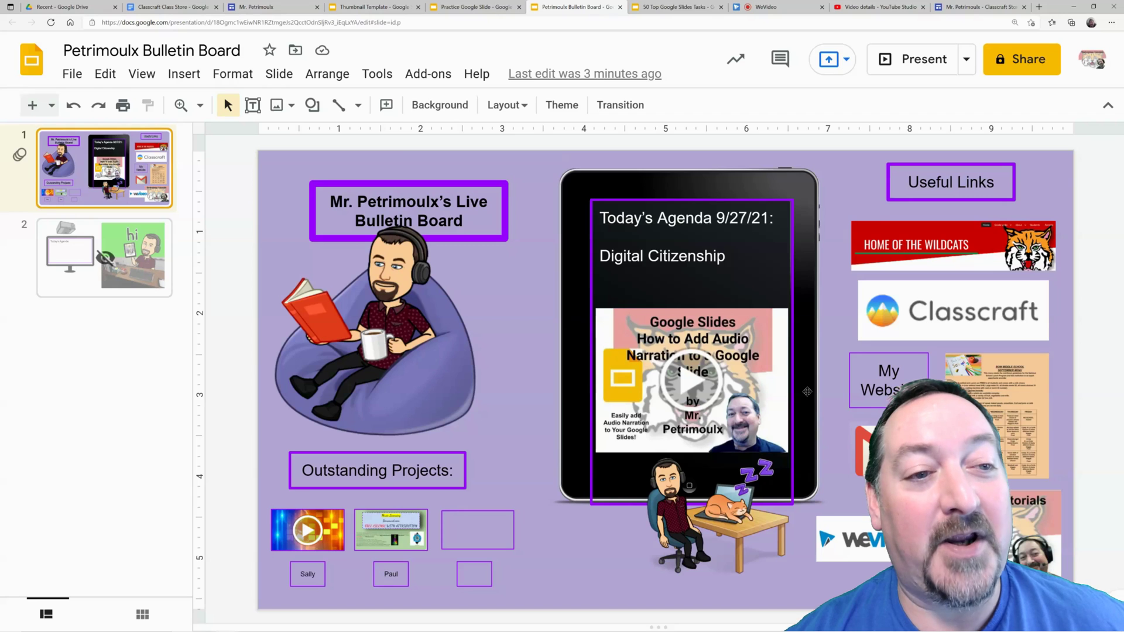
# Step: Nudge the tablet's agenda text box slightly into place
pyautogui.click(604, 502)
pyautogui.moveTo(684, 512); pyautogui.dragTo(681, 508)
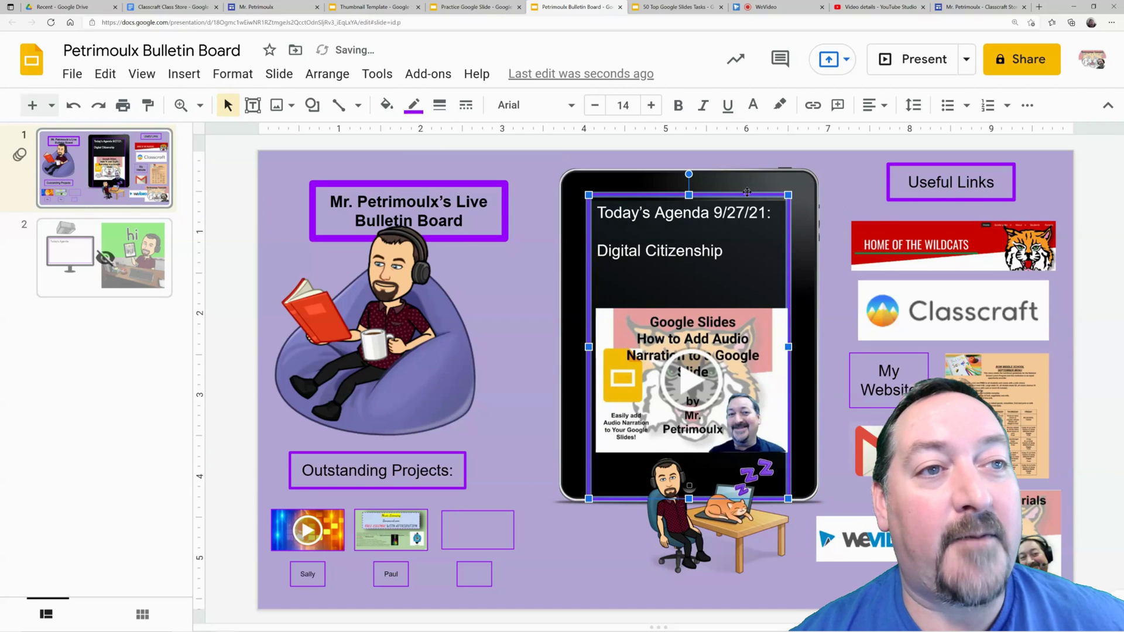
pyautogui.moveTo(748, 191); pyautogui.dragTo(753, 191)
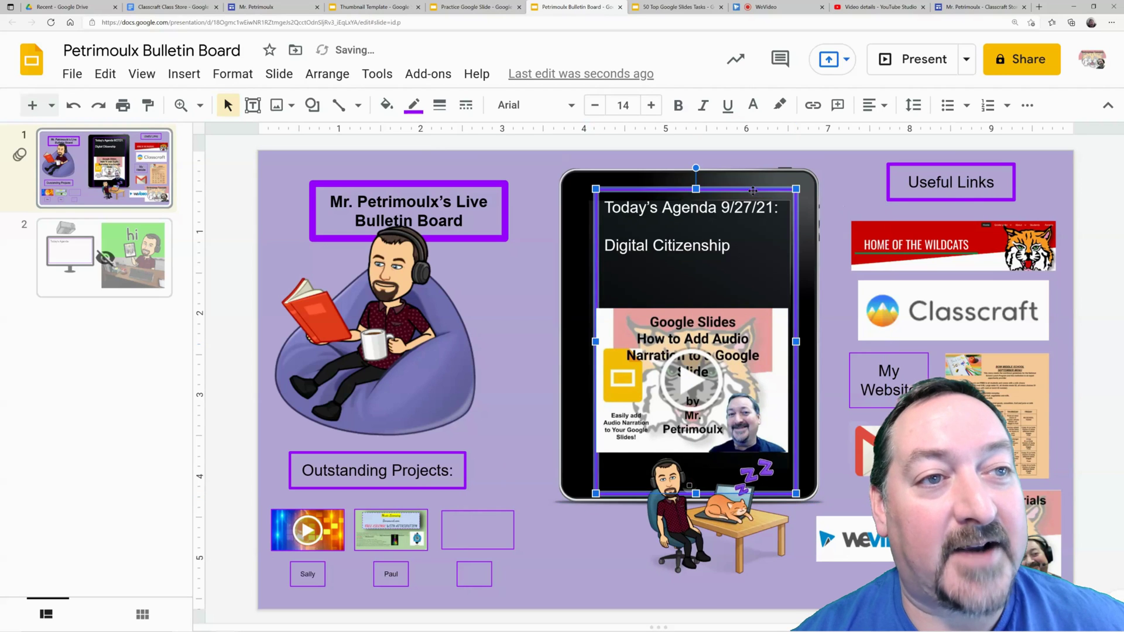
# Step: Append ' Monday!' after 'Digital Citizenship' in the agenda text
pyautogui.click(752, 242)
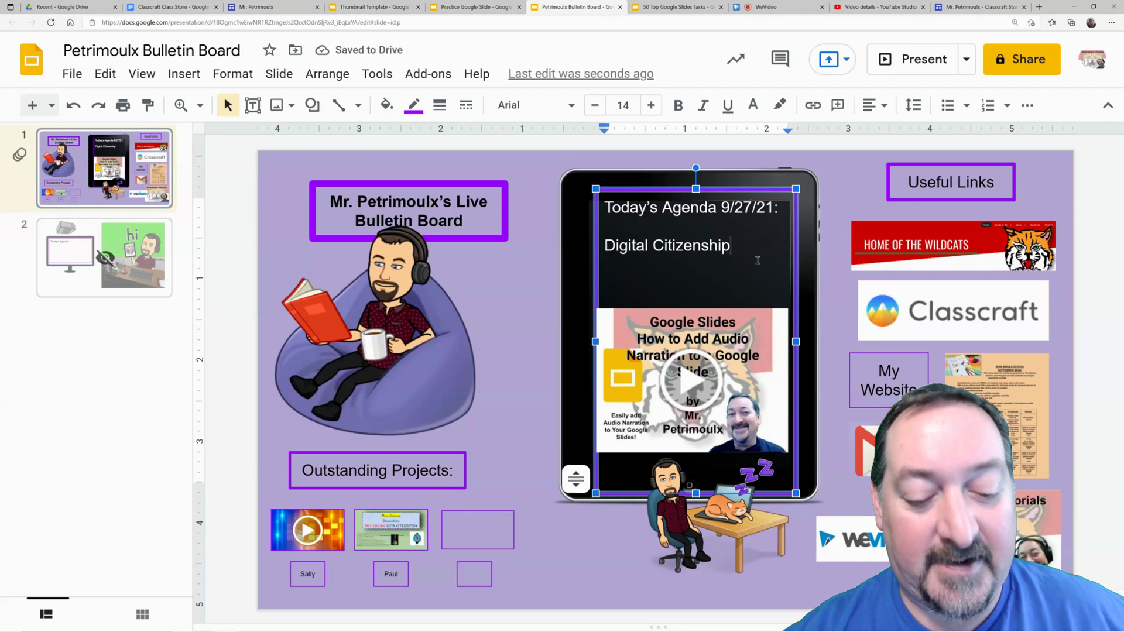
pyautogui.write('Monda')
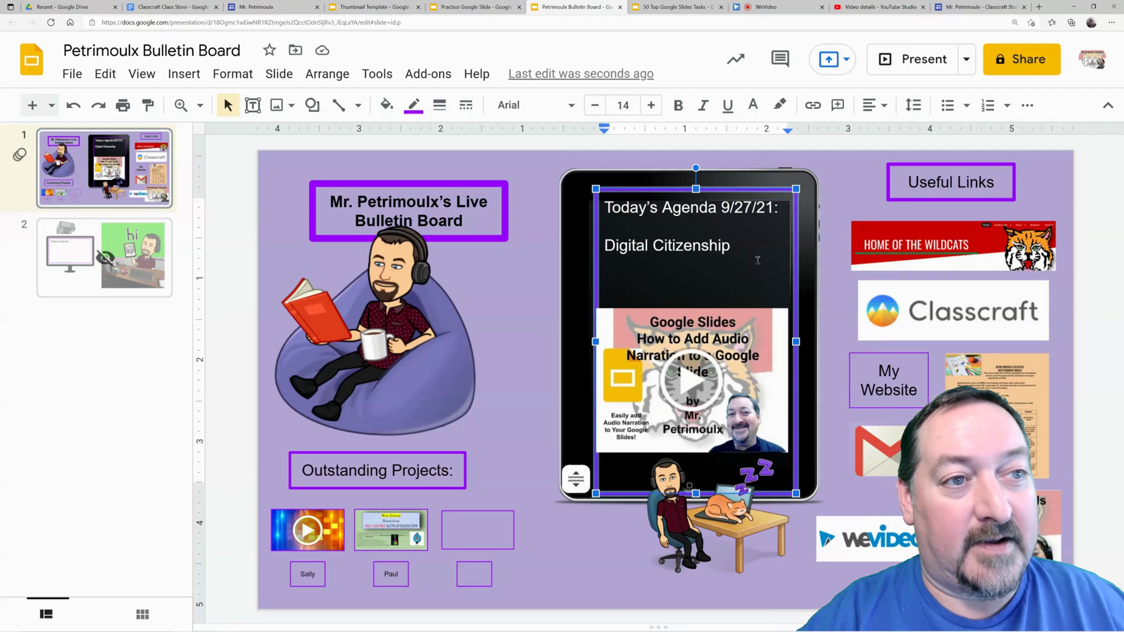
pyautogui.write('y')
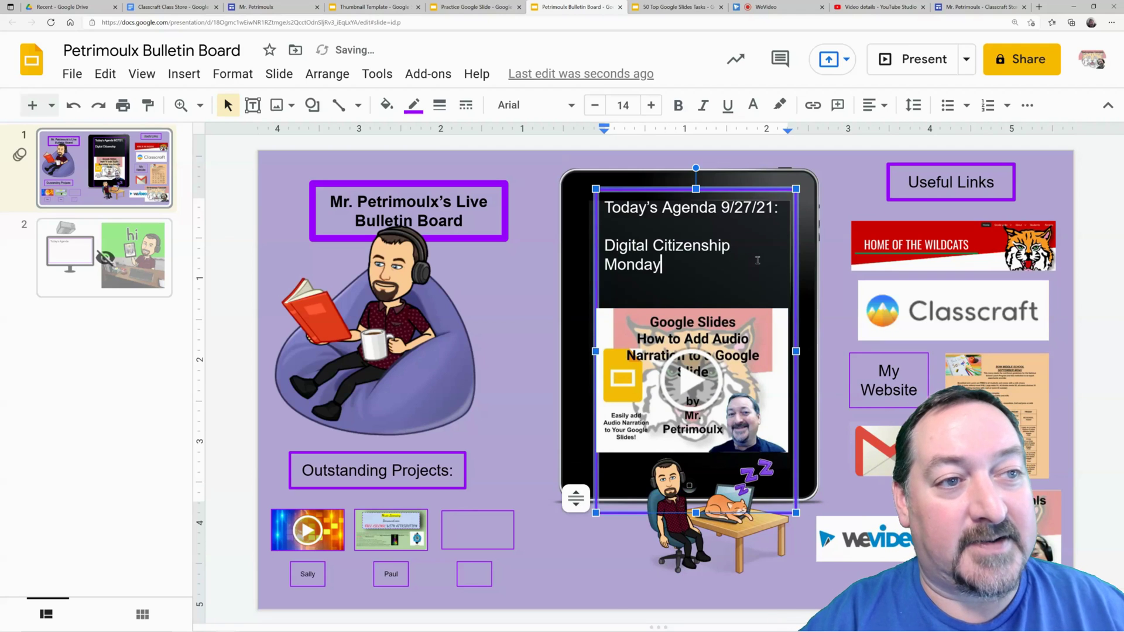
pyautogui.write('!')
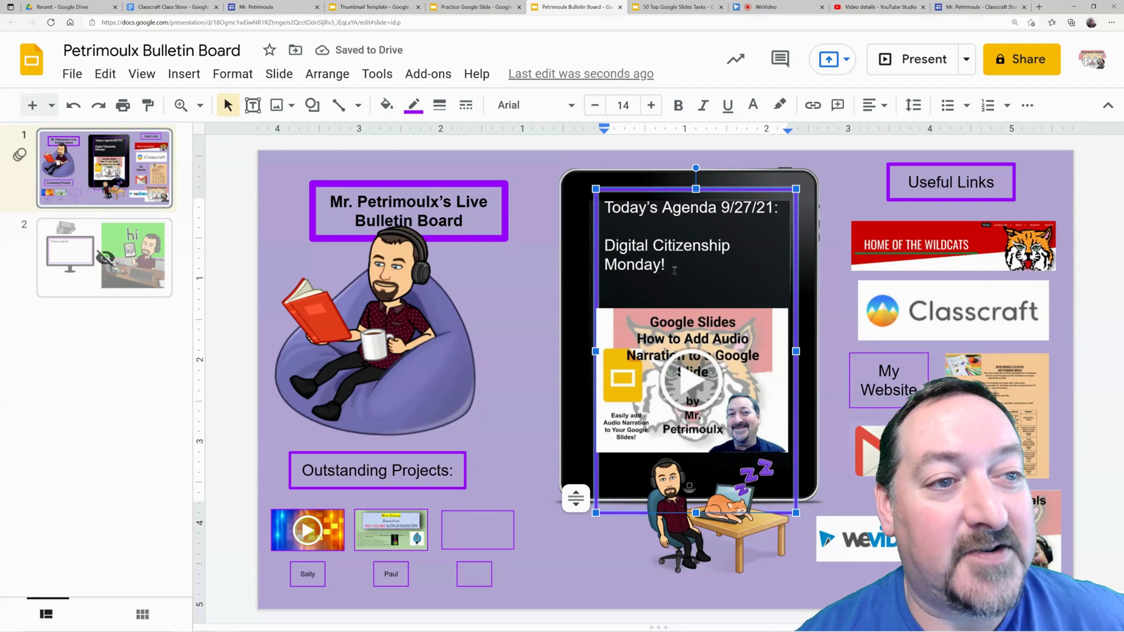
pyautogui.click(746, 338)
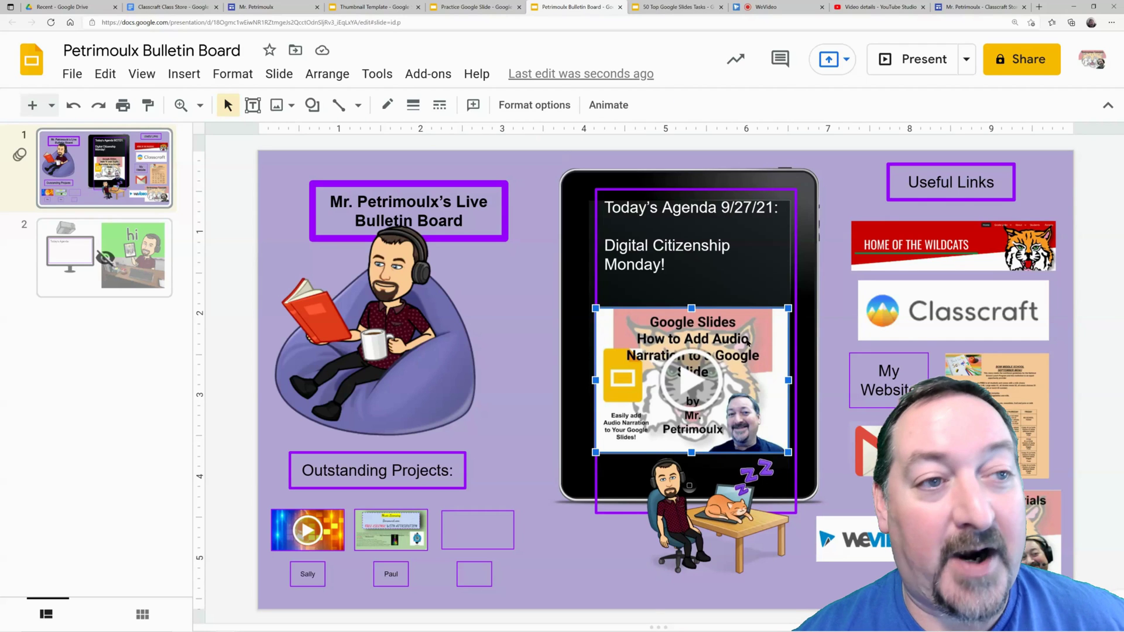
# Step: Delete the embedded video from the tablet and reselect the agenda box
pyautogui.press('Delete')
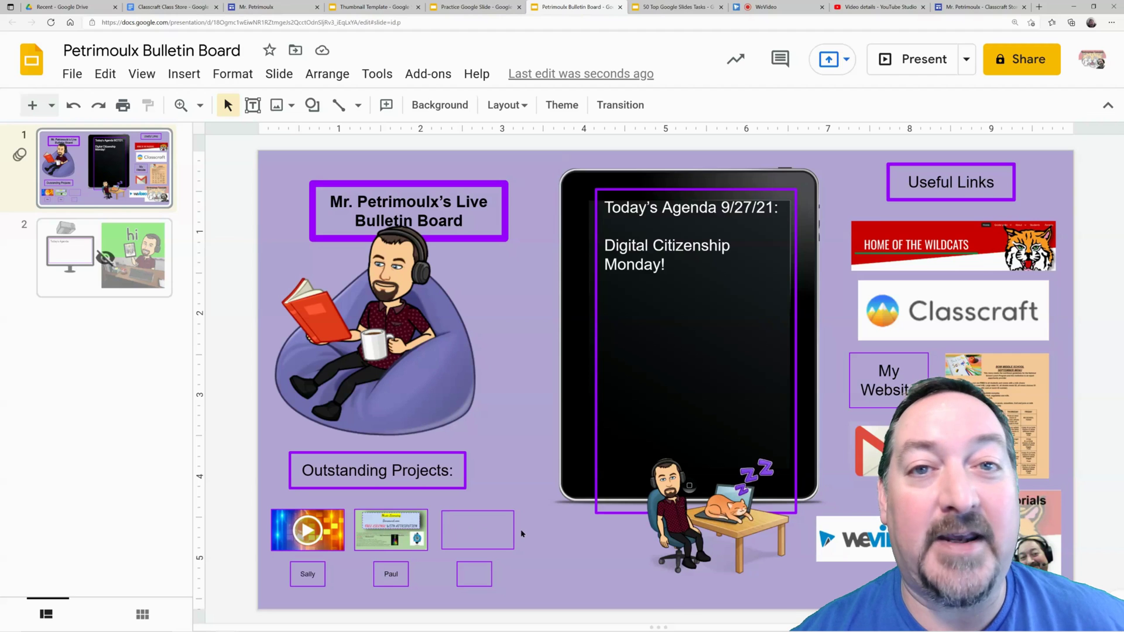
pyautogui.click(601, 510)
pyautogui.click(694, 509)
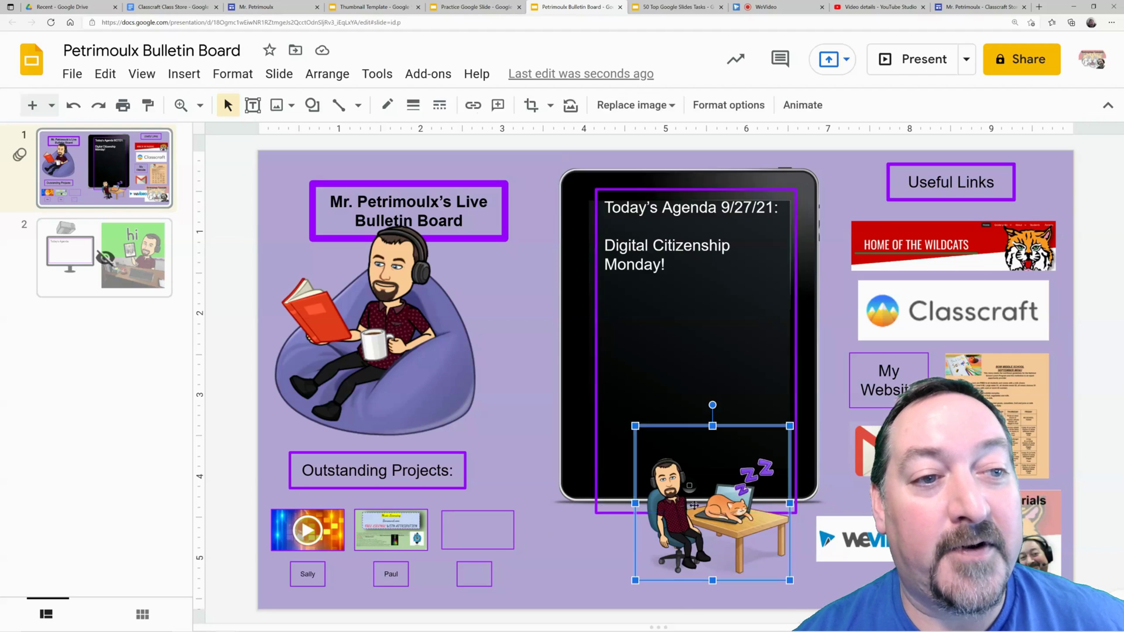
pyautogui.click(589, 514)
# Step: Resize the agenda box over the tablet screen, remove the blank line after Monday!, and move it up
pyautogui.moveTo(596, 513); pyautogui.dragTo(593, 436)
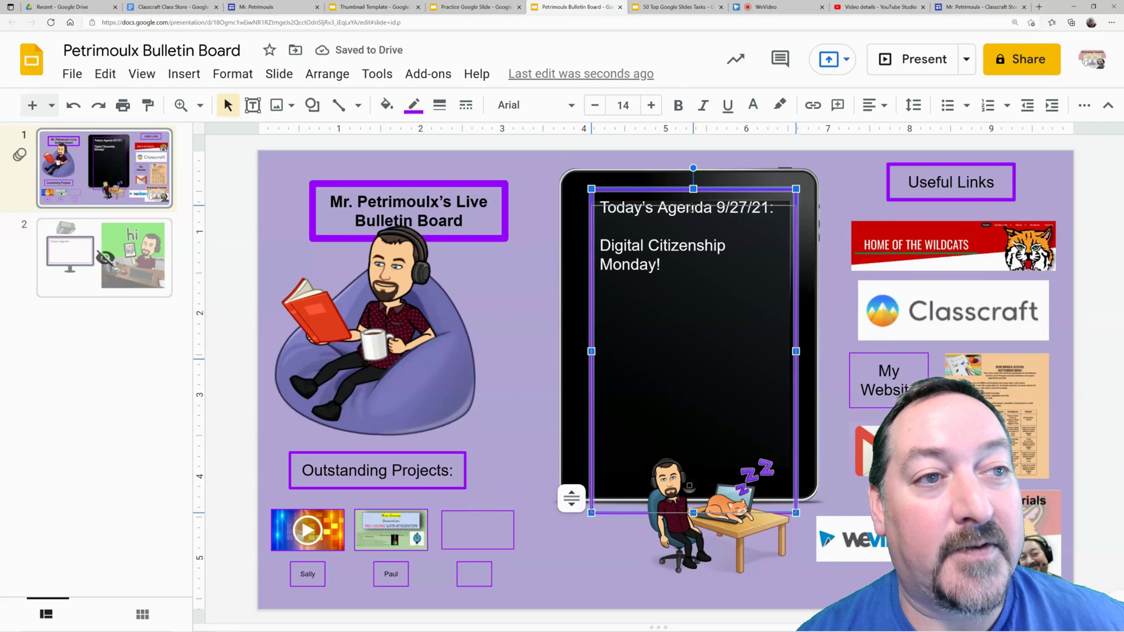
pyautogui.moveTo(693, 188); pyautogui.dragTo(693, 217)
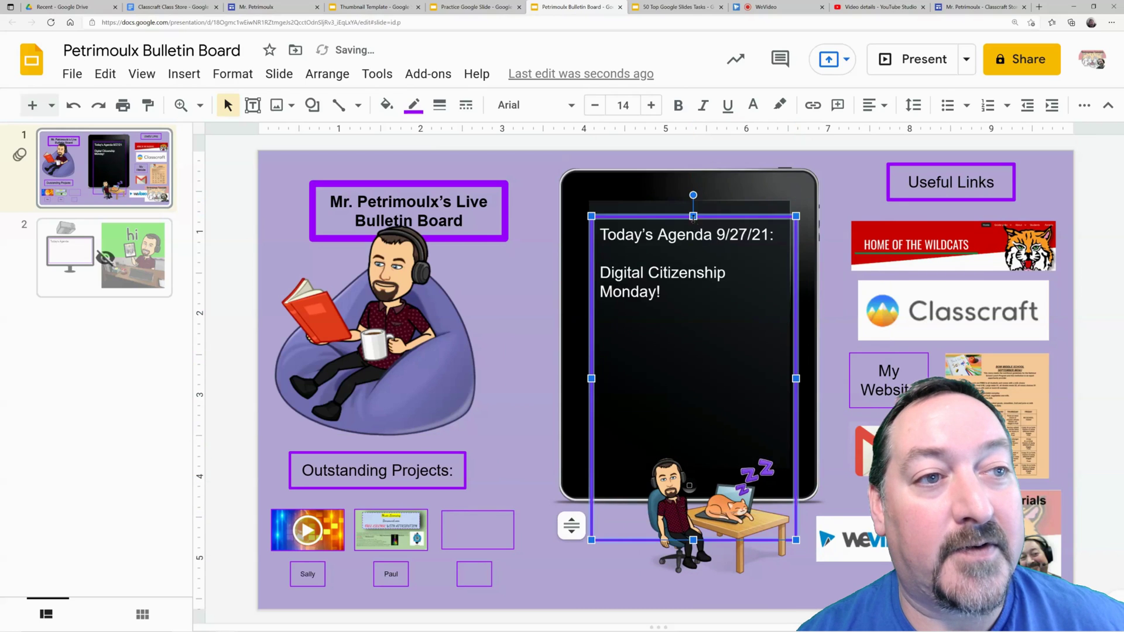
pyautogui.click(685, 298)
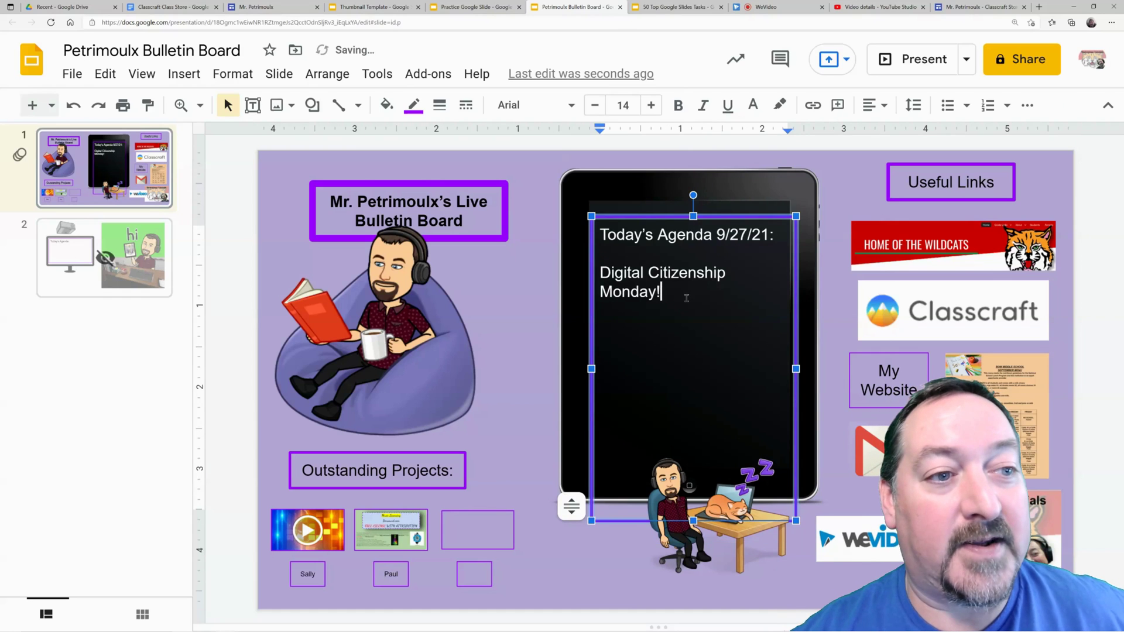
pyautogui.press('Delete')
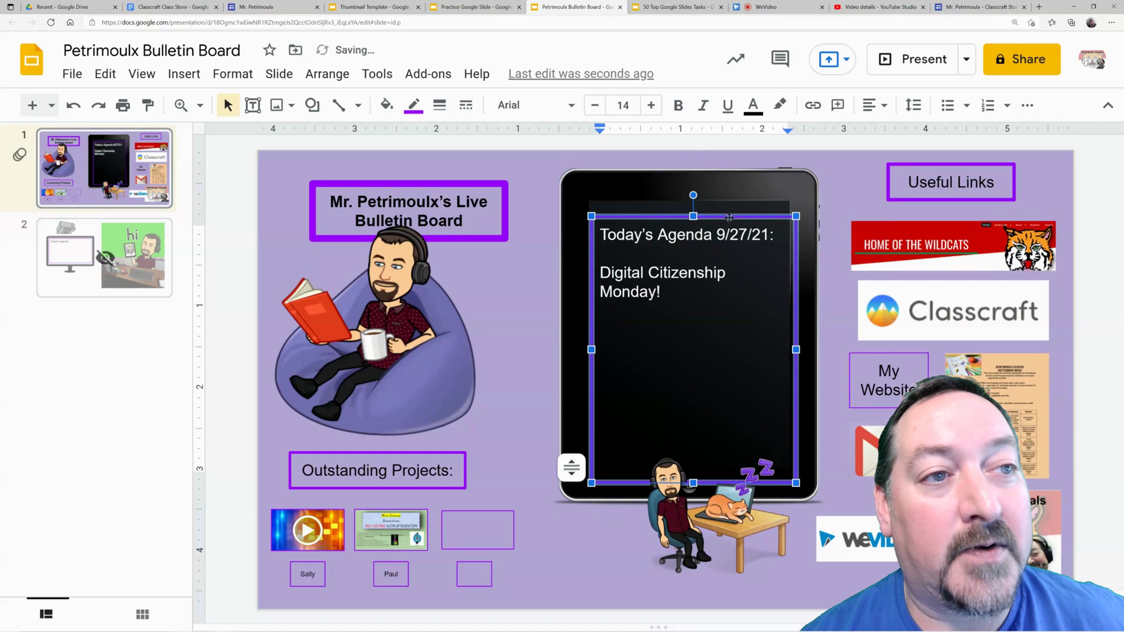
pyautogui.moveTo(732, 216)
pyautogui.mouseDown()
pyautogui.moveTo(720, 198)
pyautogui.moveTo(731, 203)
pyautogui.mouseUp()
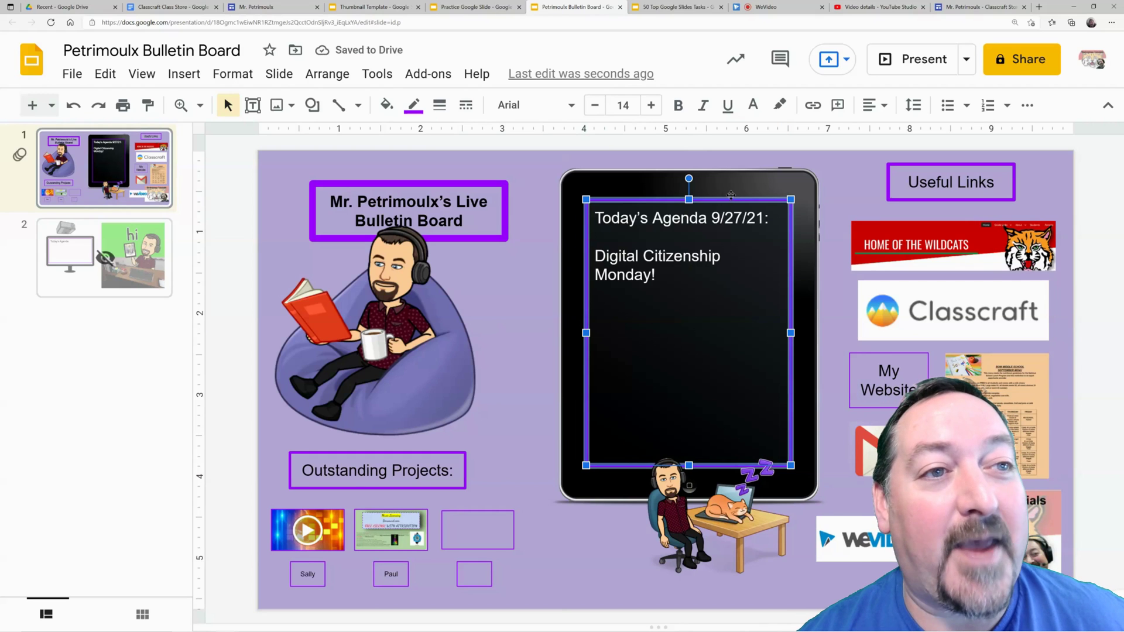
pyautogui.click(839, 285)
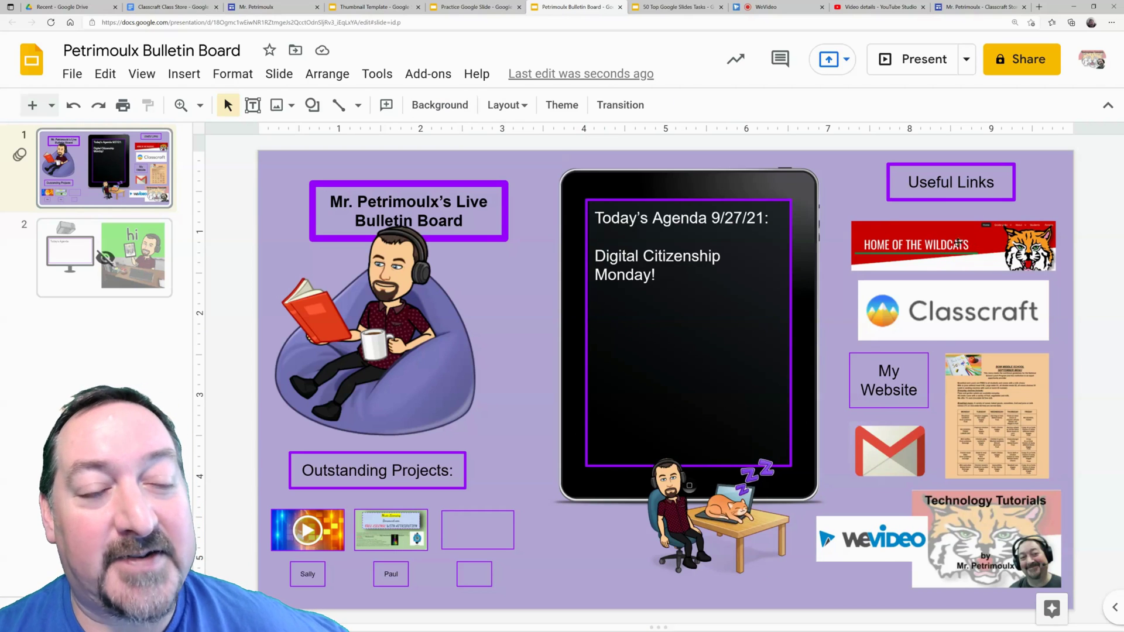
# Step: Check the Home of the Wildcats image link, then switch to the Google Sites editor
pyautogui.click(948, 246)
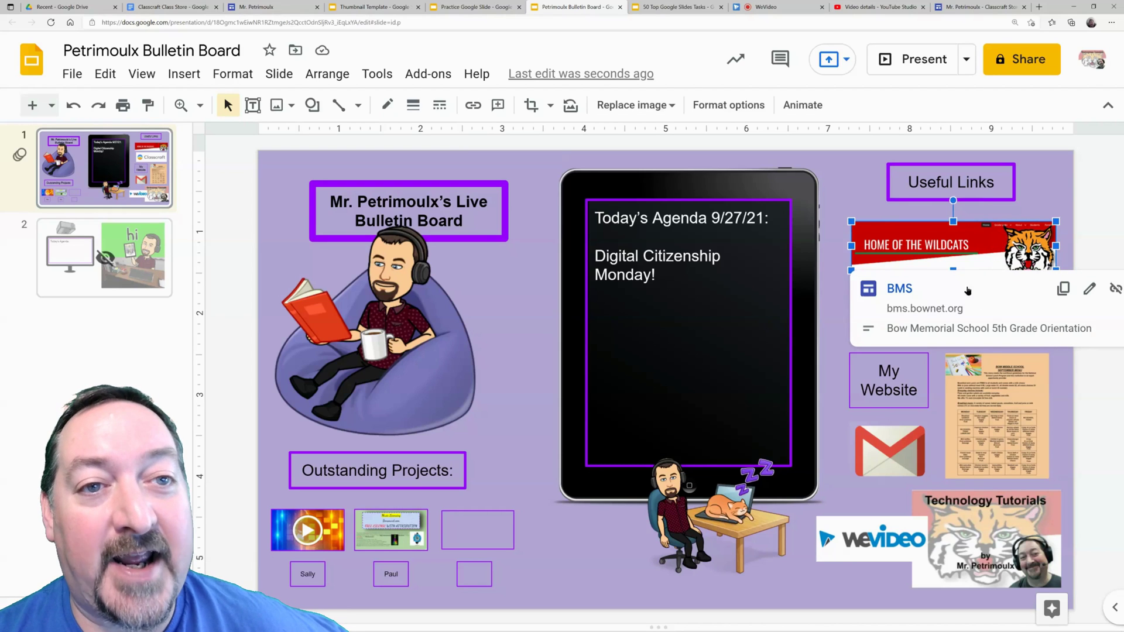
pyautogui.click(1022, 214)
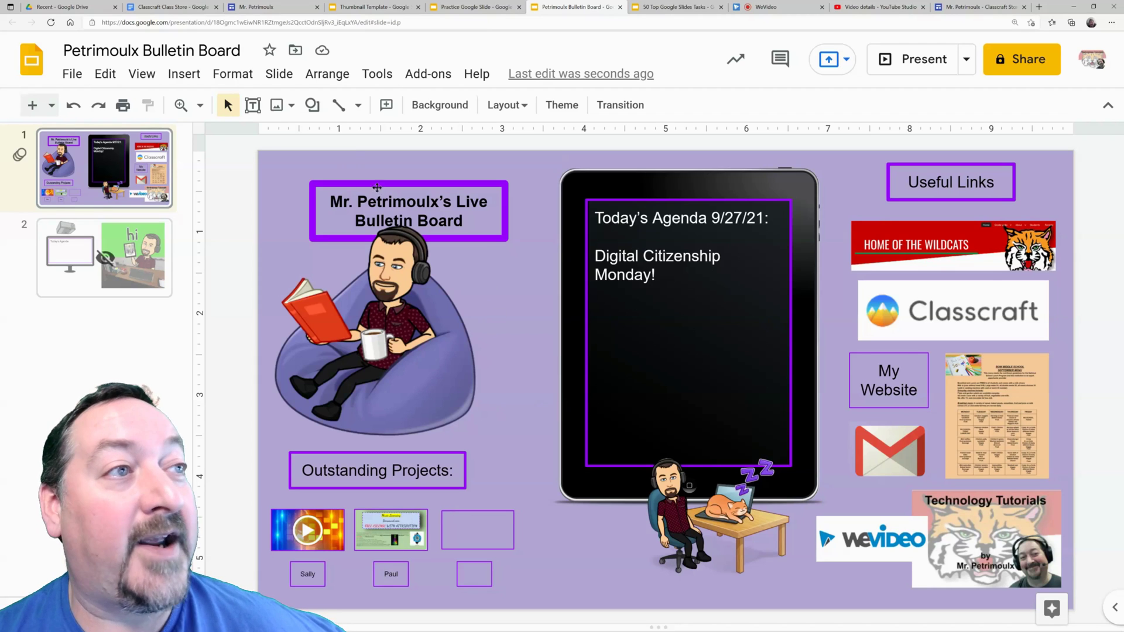
pyautogui.click(256, 8)
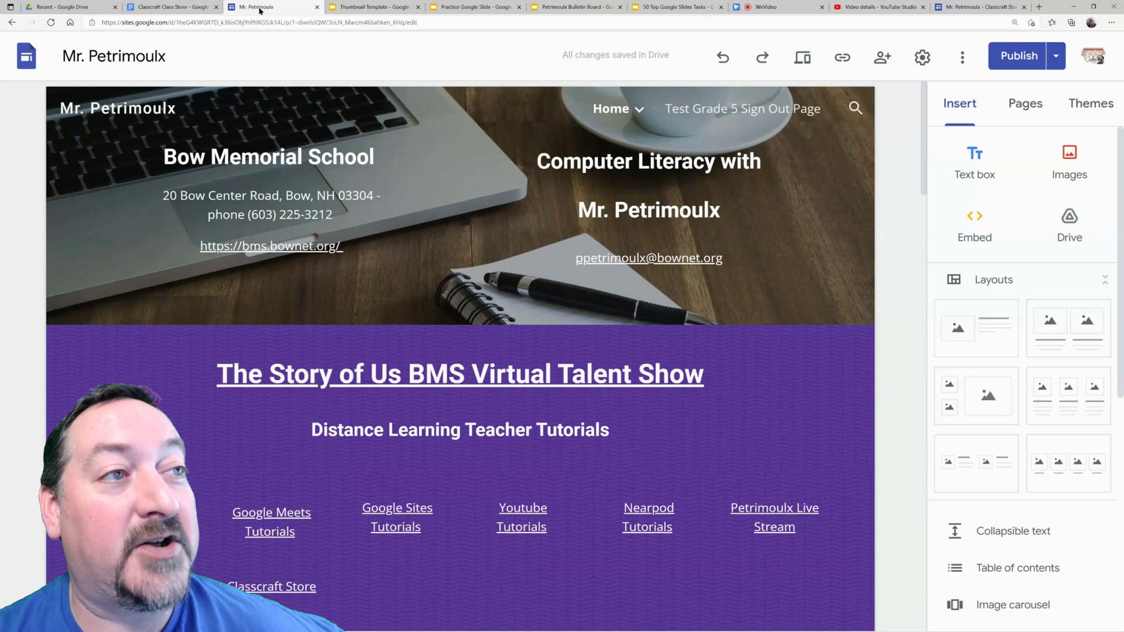
# Step: View the embedded board's Monday agenda on the live site's Home page, then return to the presentation
pyautogui.click(977, 6)
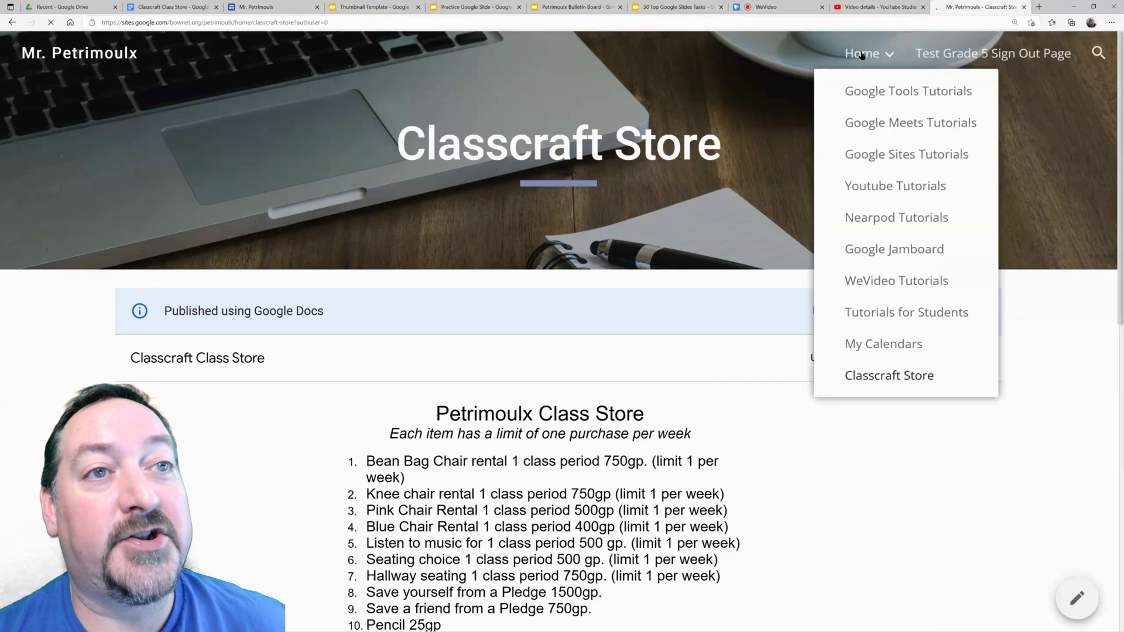
pyautogui.click(859, 52)
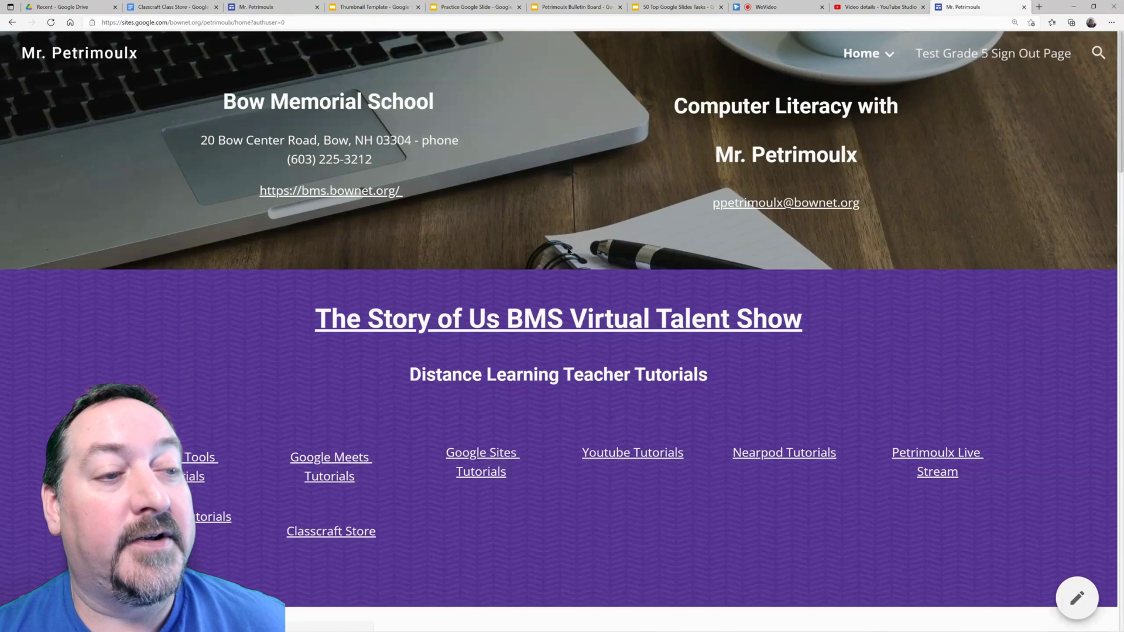
pyautogui.scroll(-6, 603, 252)
pyautogui.scroll(-2, 1013, 292)
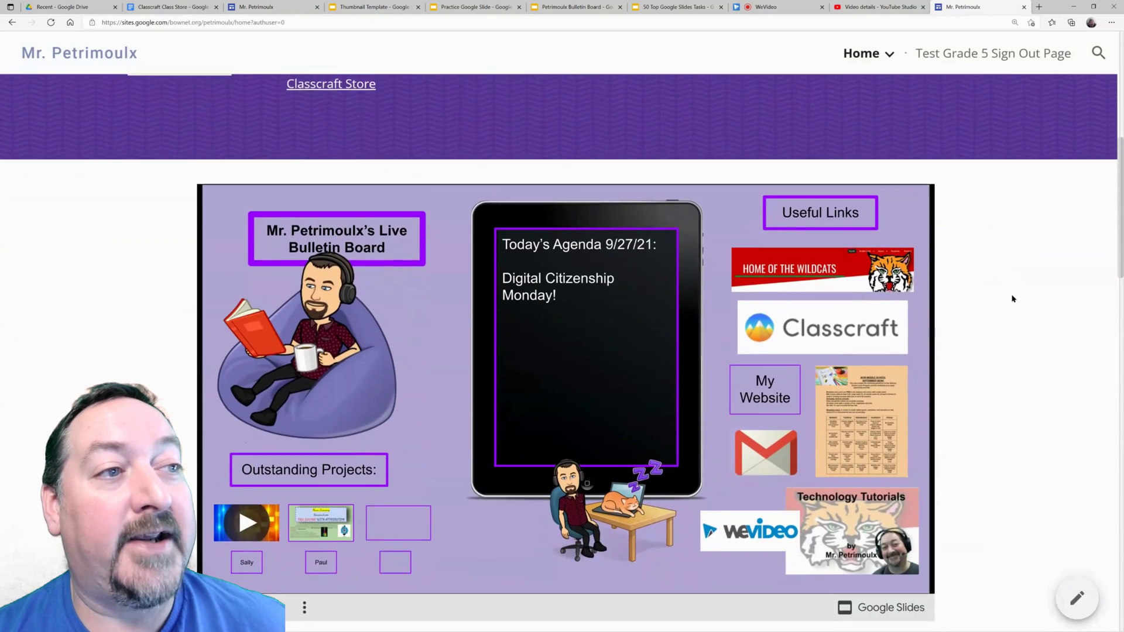
pyautogui.scroll(-2, 1007, 304)
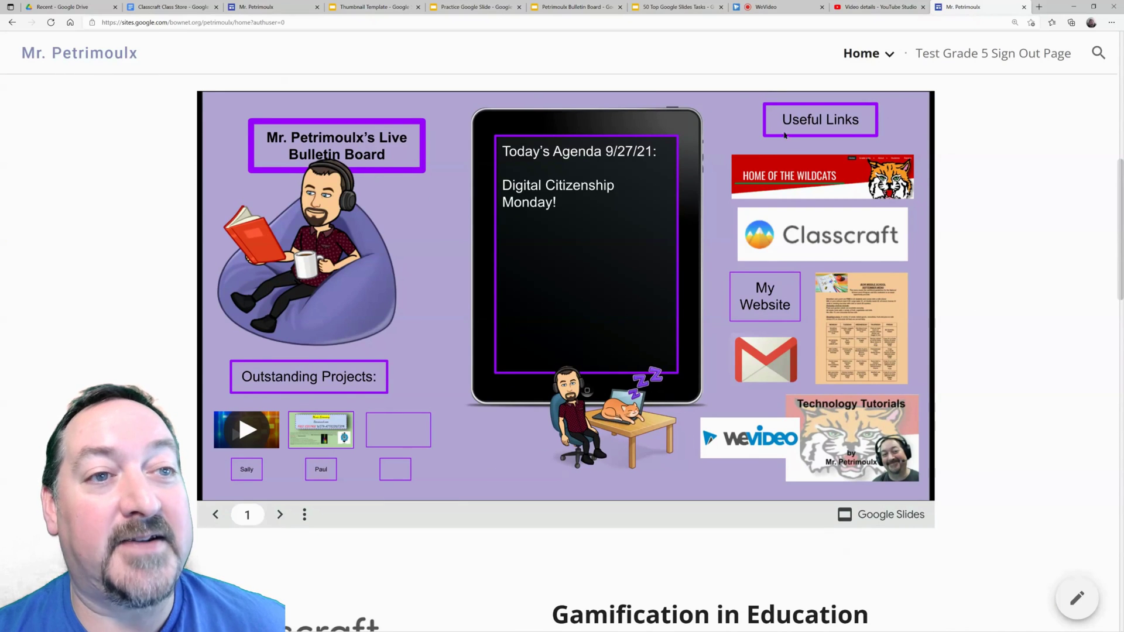
pyautogui.moveTo(876, 53)
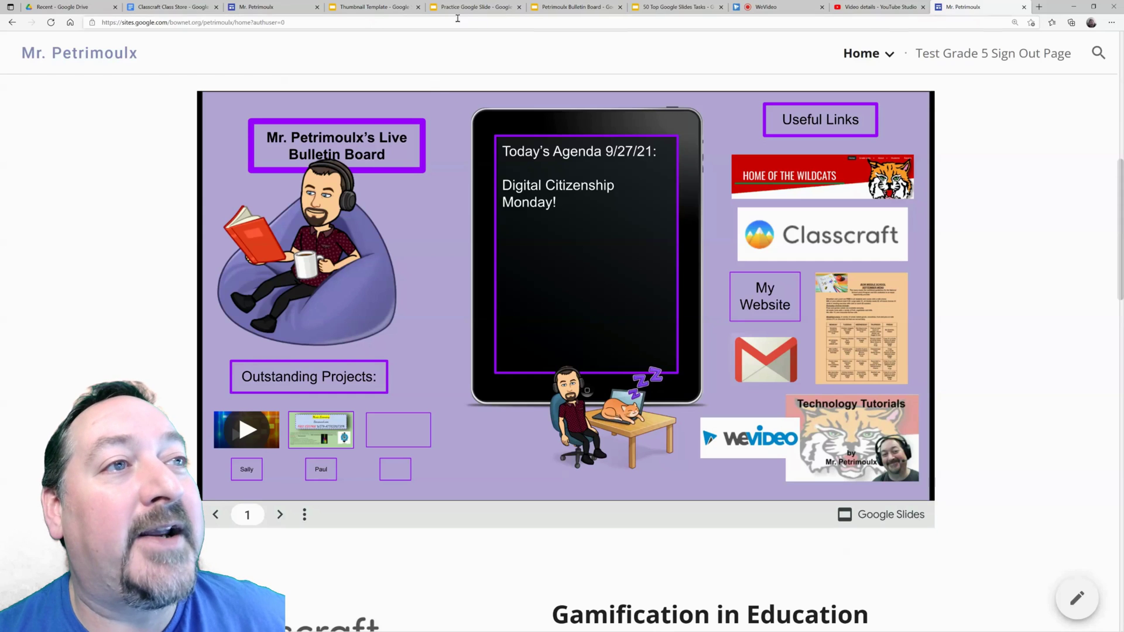
pyautogui.click(475, 7)
pyautogui.click(577, 7)
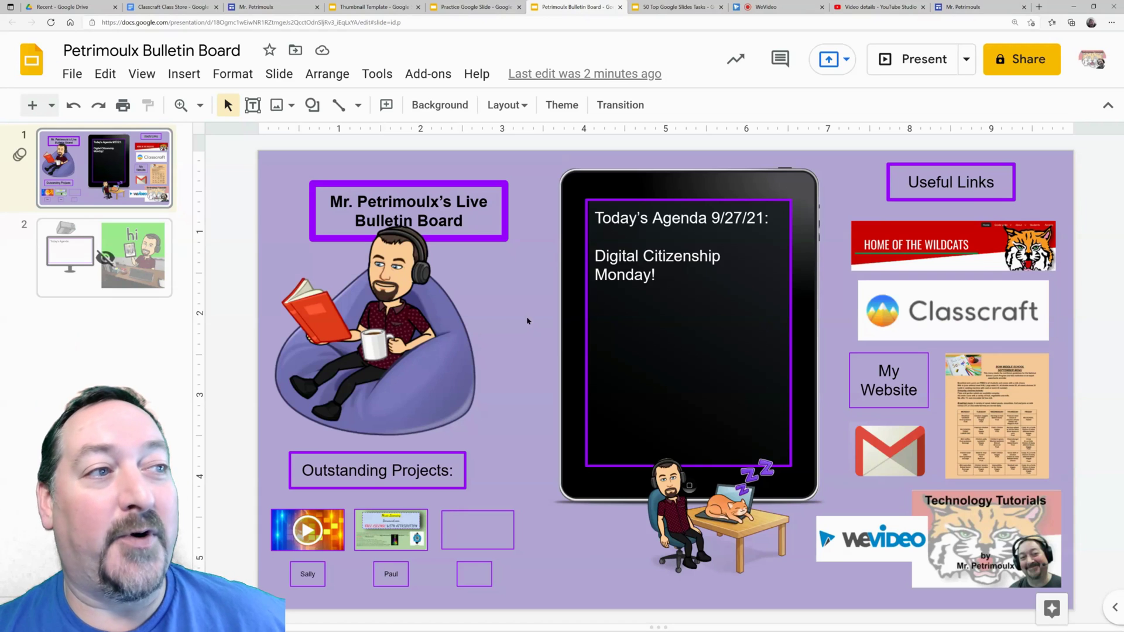
# Step: Confirm slide 2 is set to Skip slide, then return to slide 1
pyautogui.click(123, 278)
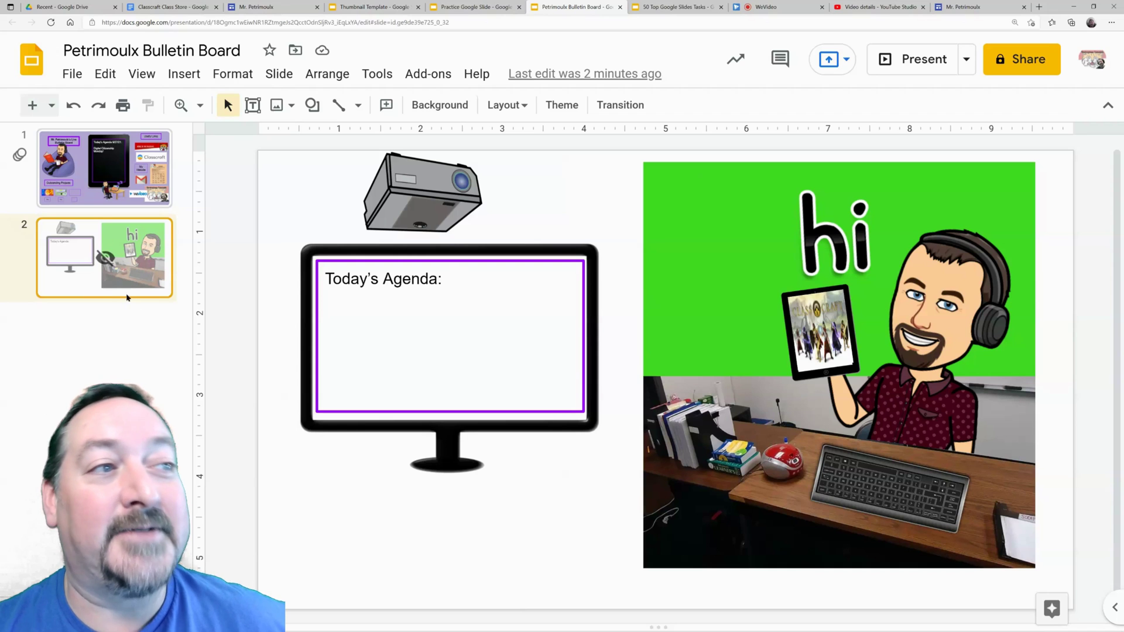
pyautogui.rightClick(105, 257)
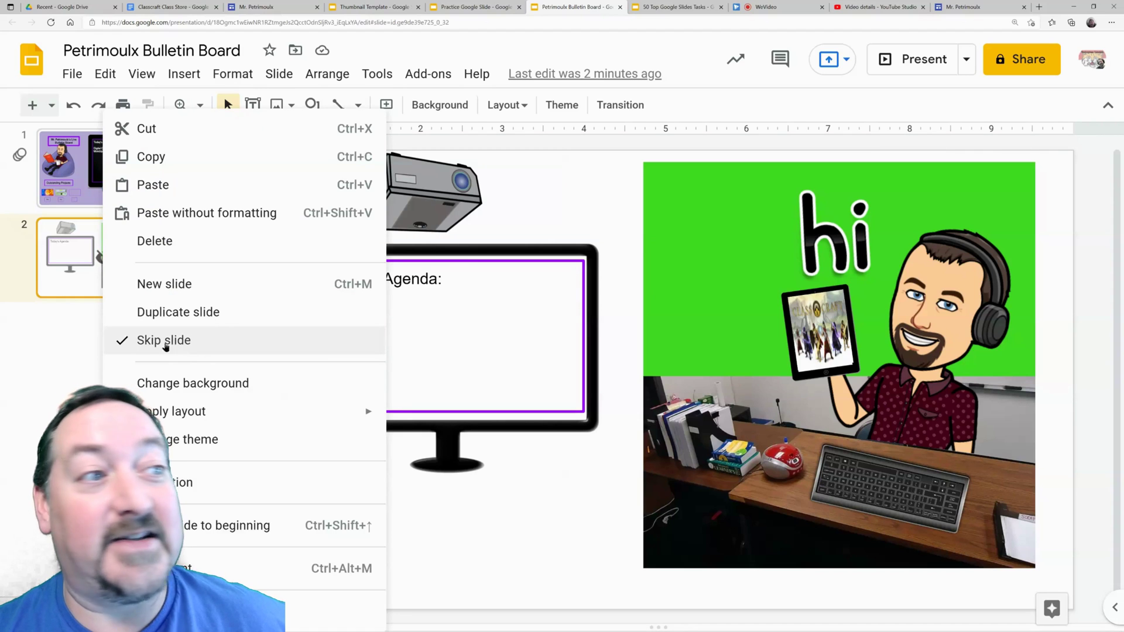
pyautogui.click(69, 360)
pyautogui.click(105, 168)
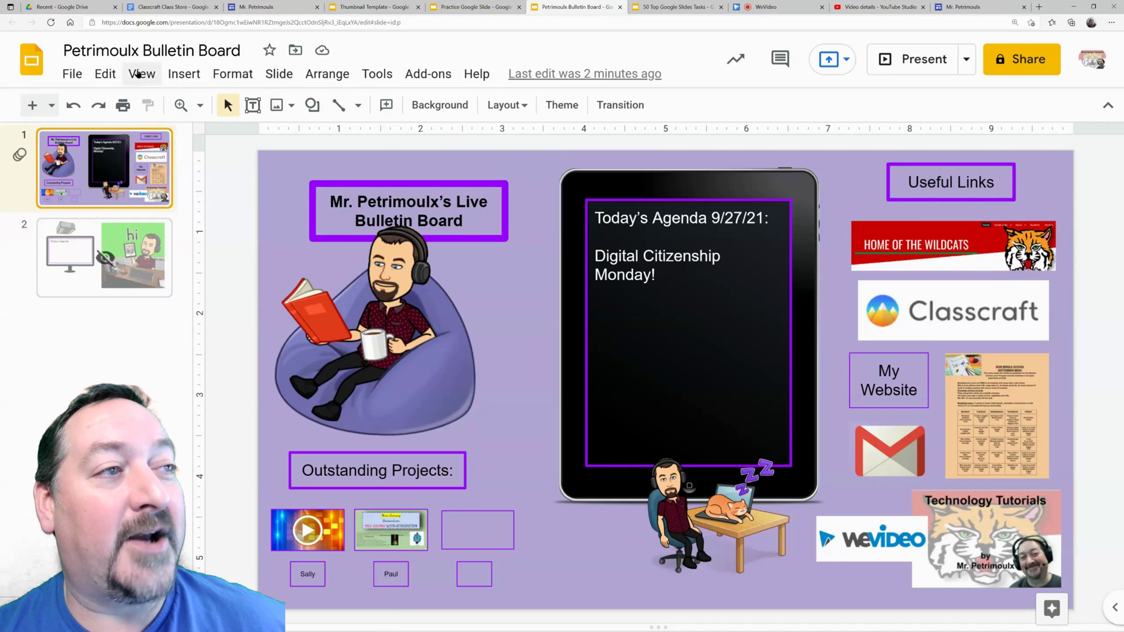
pyautogui.click(70, 72)
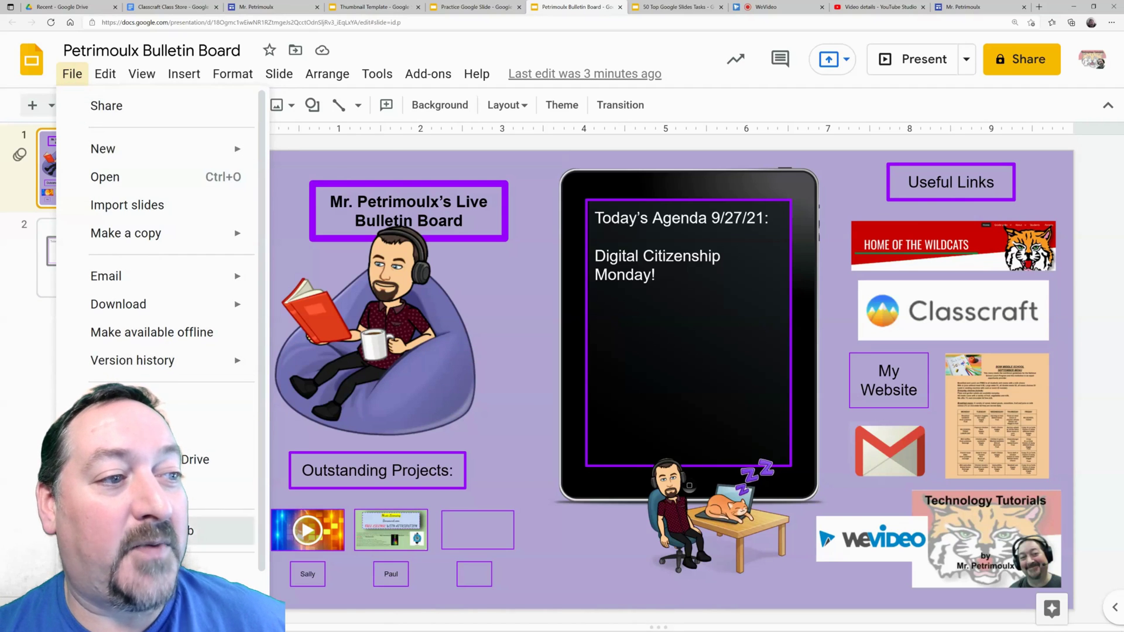
# Step: Copy the published-to-web link and enable 'Start slideshow as soon as the player loads'
pyautogui.click(223, 531)
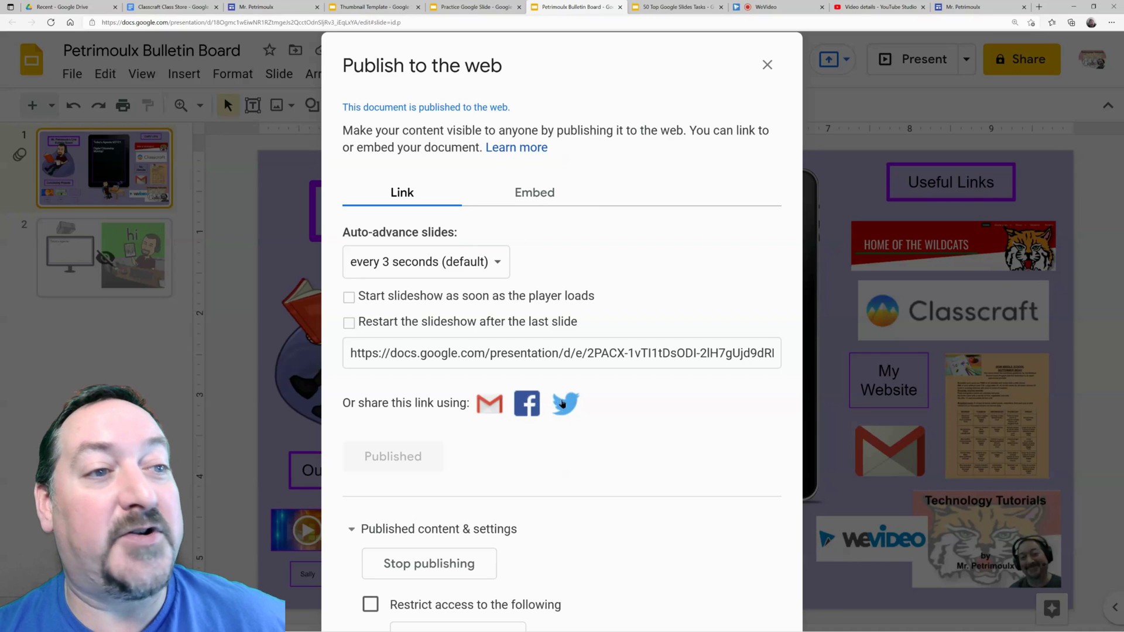
pyautogui.click(472, 354)
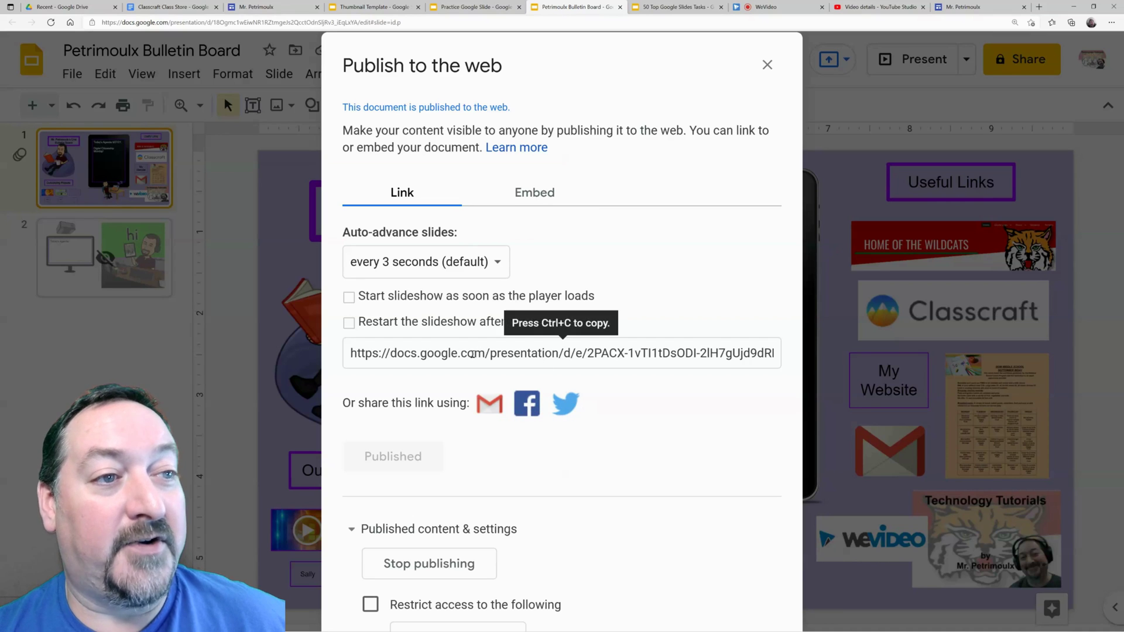
pyautogui.click(472, 354)
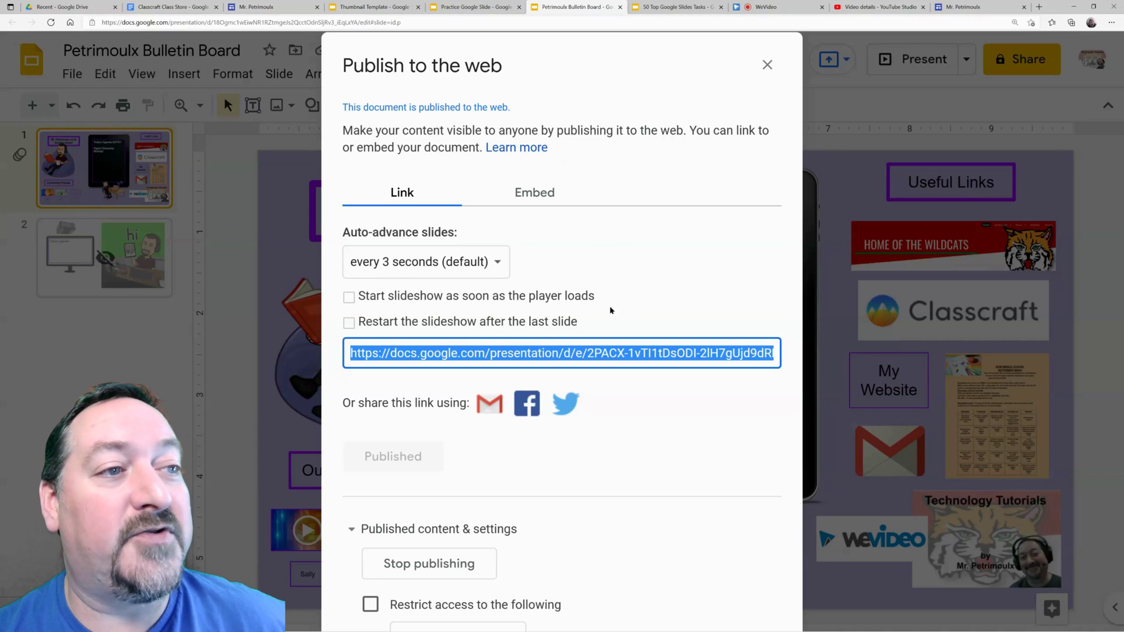
pyautogui.click(349, 299)
pyautogui.click(350, 299)
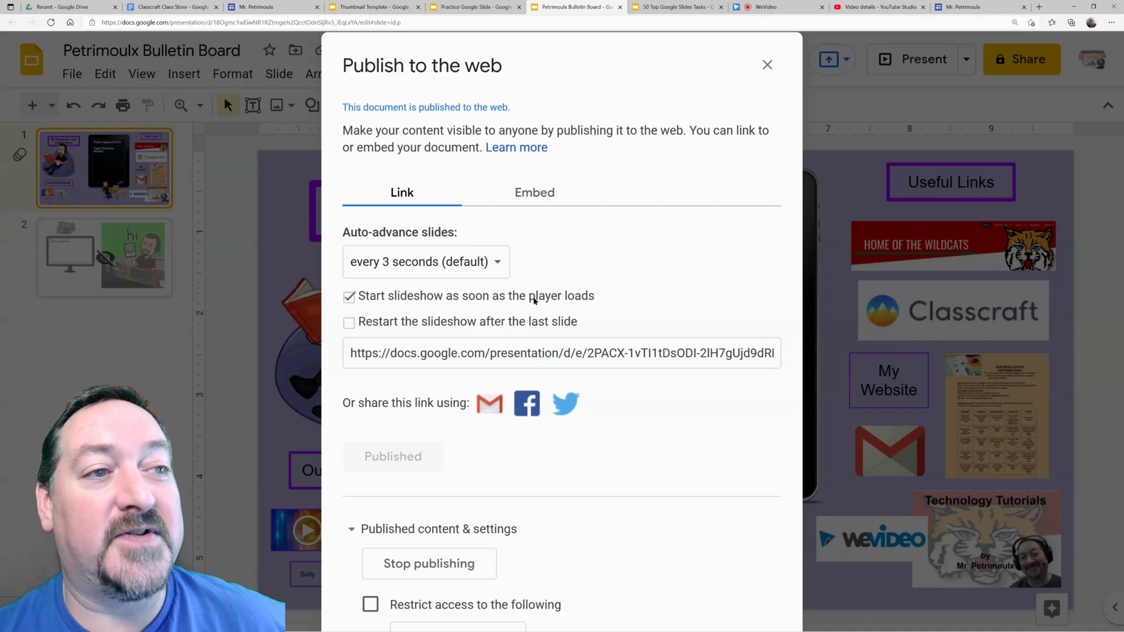